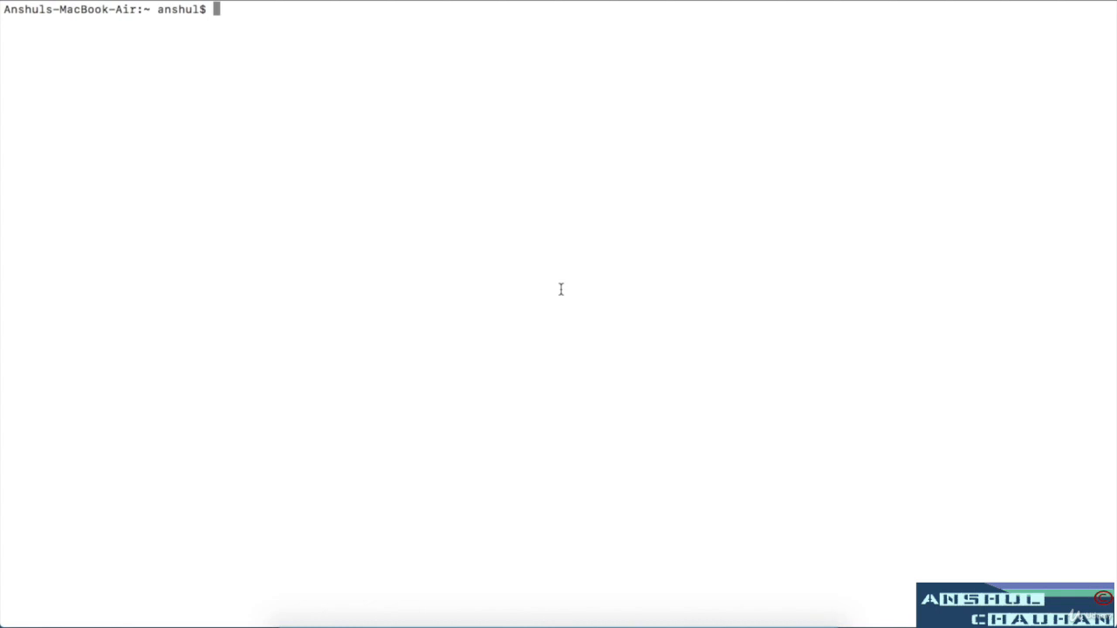
Type the command java -jar Downloads/jenkins.war --httpPort=9090 at the Terminal prompt.
{"action": "type", "text": "java "}
{"action": "type", "text": "-"}
{"action": "type", "text": "jar "}
{"action": "type", "text": "/"}
{"action": "type", "text": "Users/"}
{"action": "type", "text": "a"}
{"action": "key", "text": "Tab"}
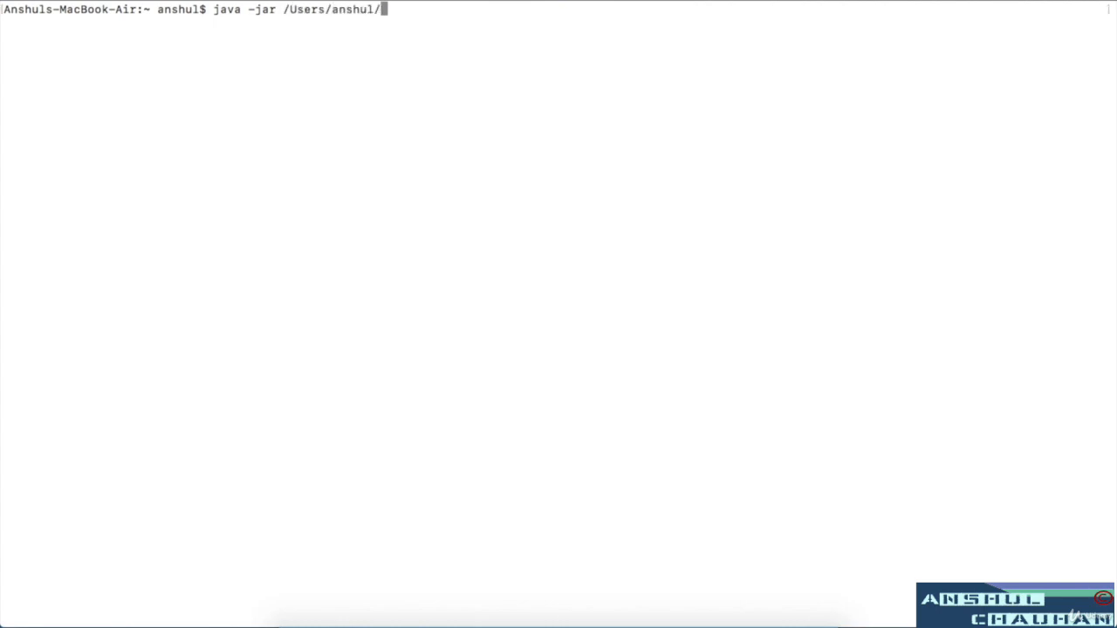
{"action": "type", "text": "Down"}
{"action": "key", "text": "Tab"}
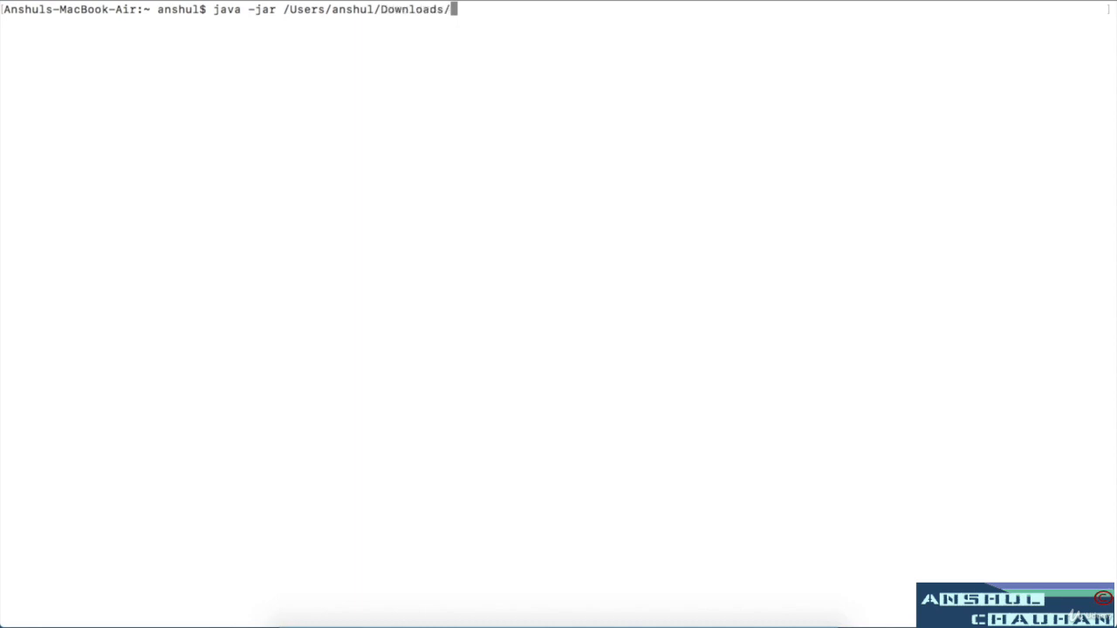
{"action": "type", "text": "je"}
{"action": "key", "text": "Tab"}
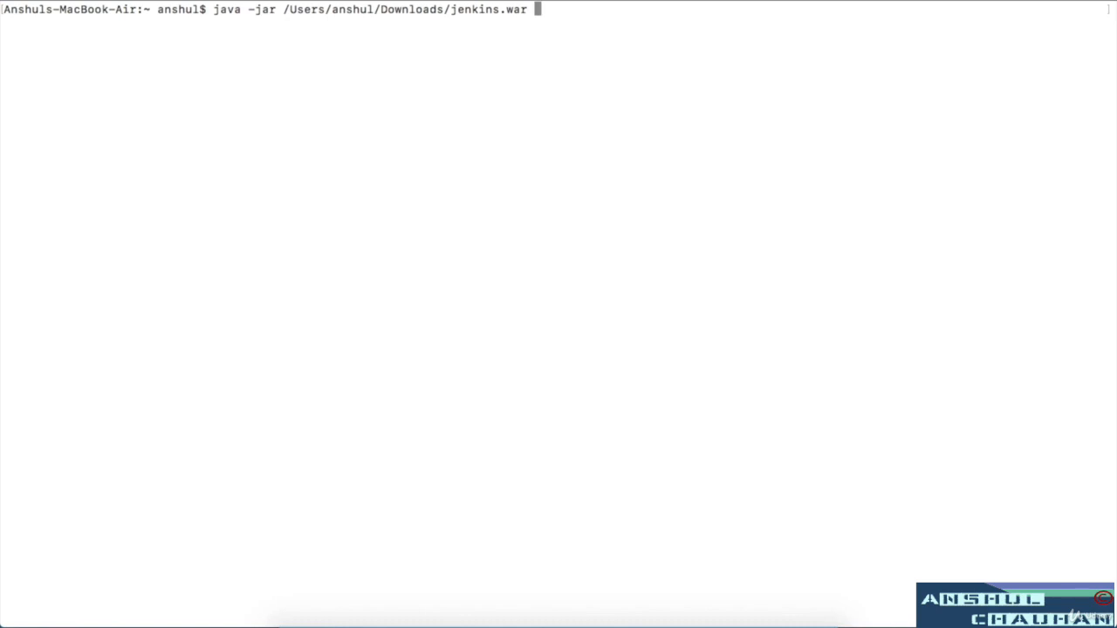
{"action": "type", "text": "--httpPort="}
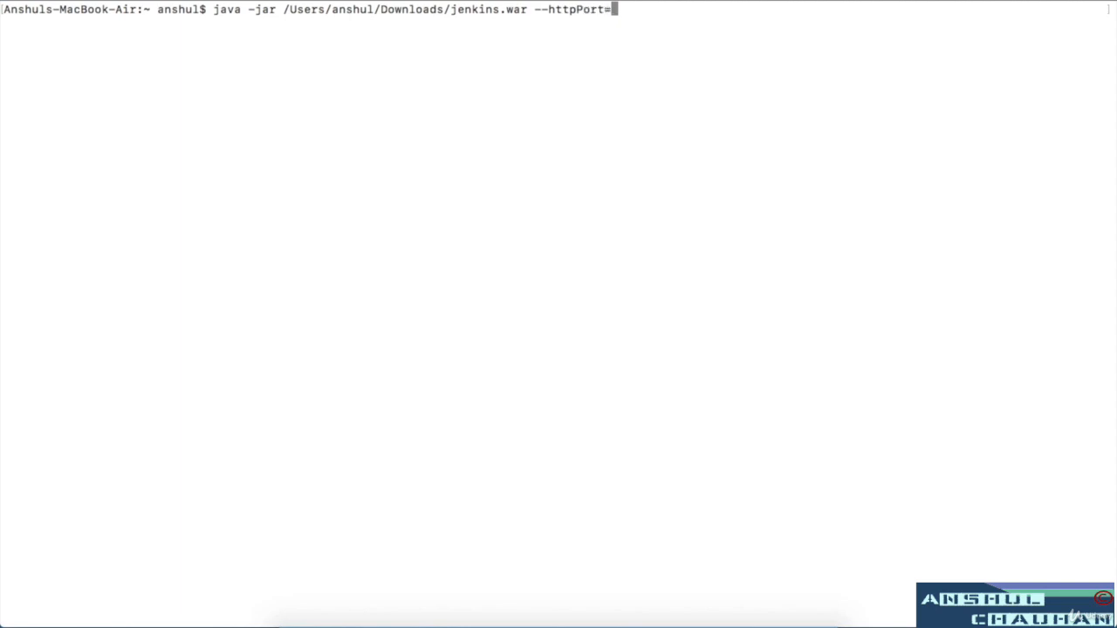
{"action": "type", "text": "9090"}
Run the command and highlight the 'Jenkins is fully up and running' log line.
{"action": "key", "text": "Return"}
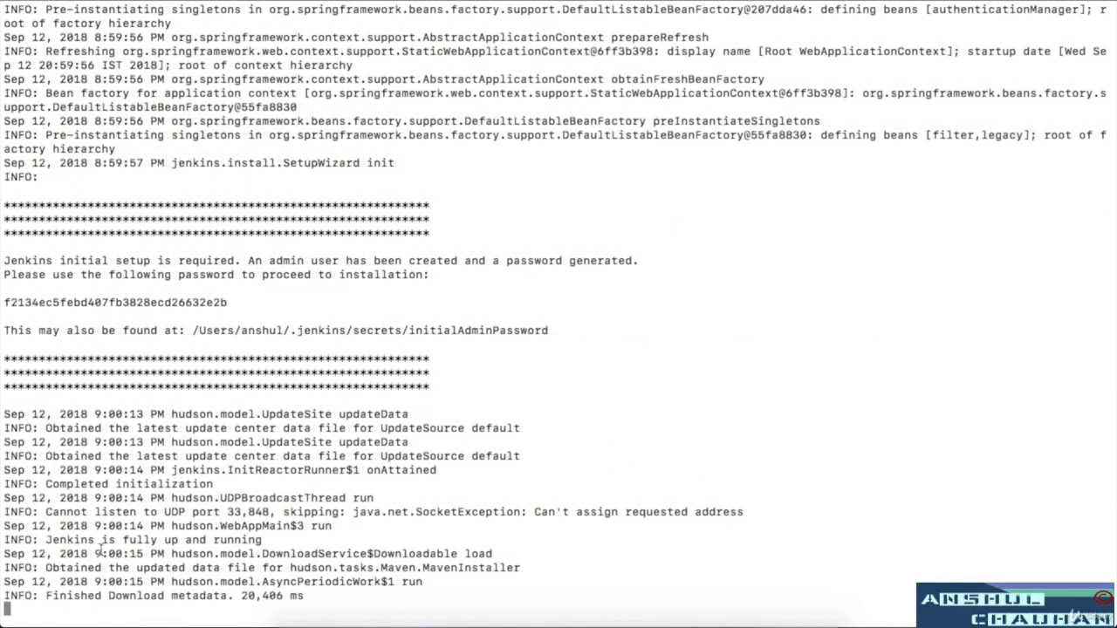
{"action": "left_click_drag", "start_coordinate": [50, 541], "coordinate": [263, 541]}
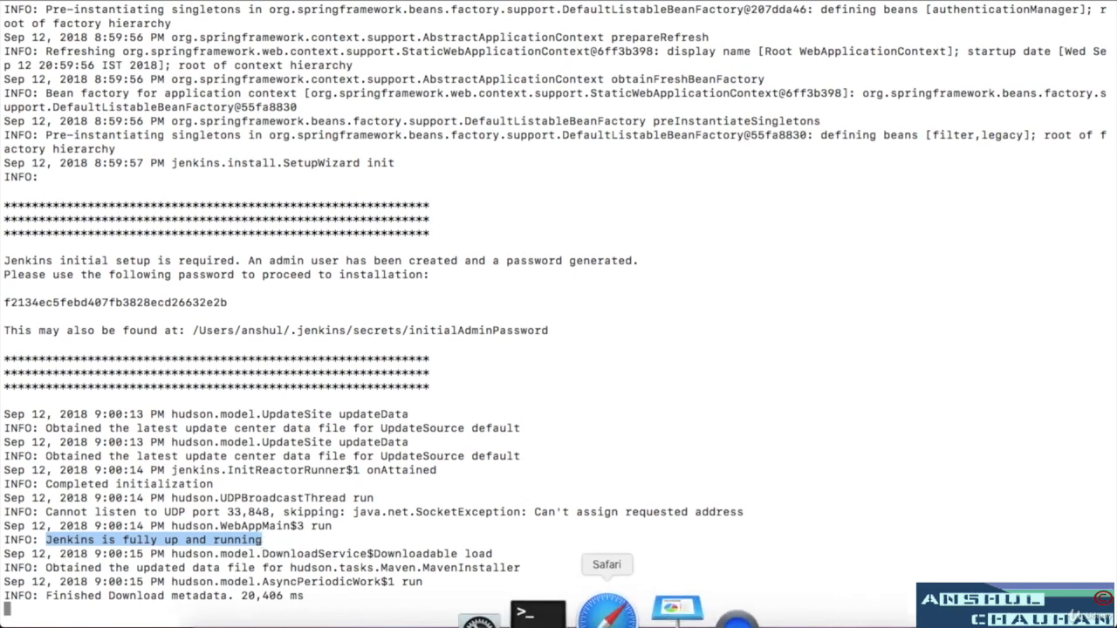
Load localhost:9090 in Safari and select the initialAdminPassword file path on the Unlock Jenkins page.
{"action": "left_click", "coordinate": [607, 614]}
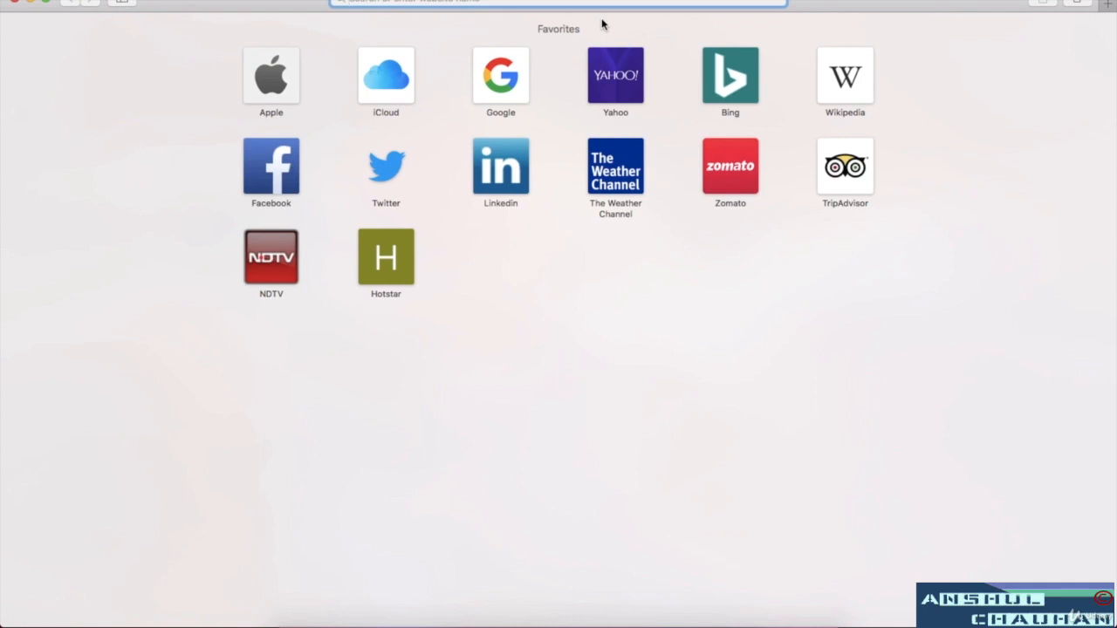
{"action": "type", "text": "loca"}
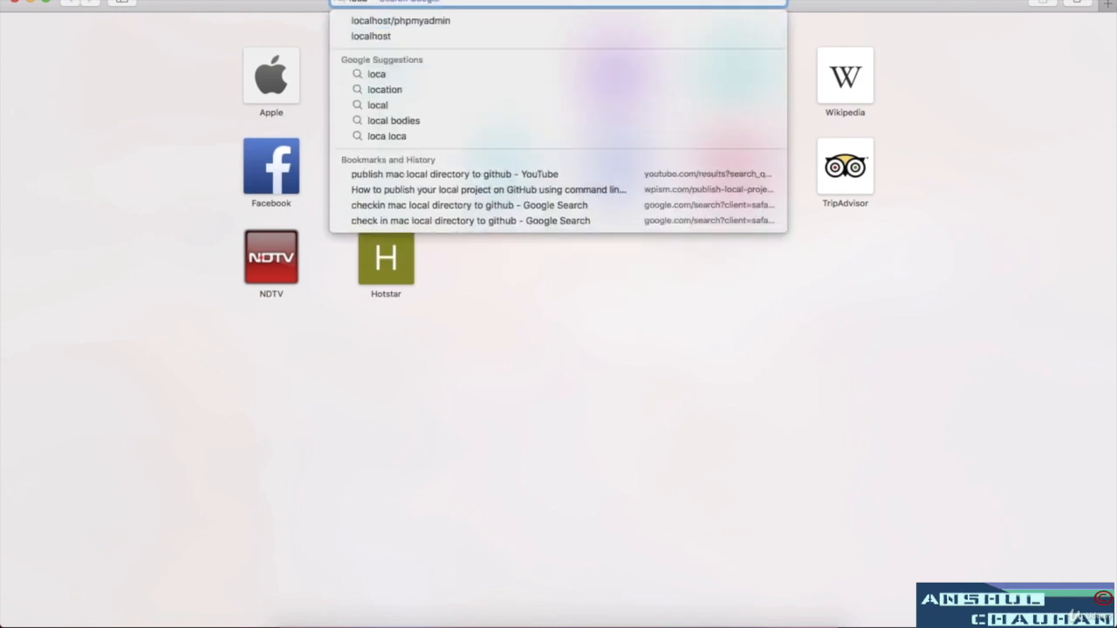
{"action": "type", "text": "lhost"}
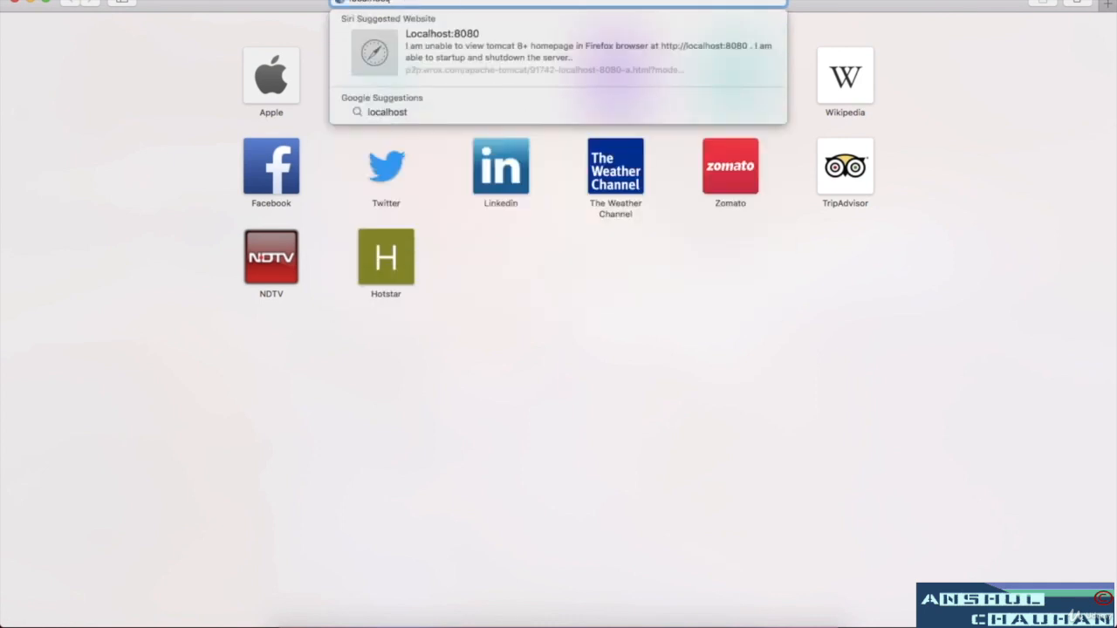
{"action": "type", "text": ":"}
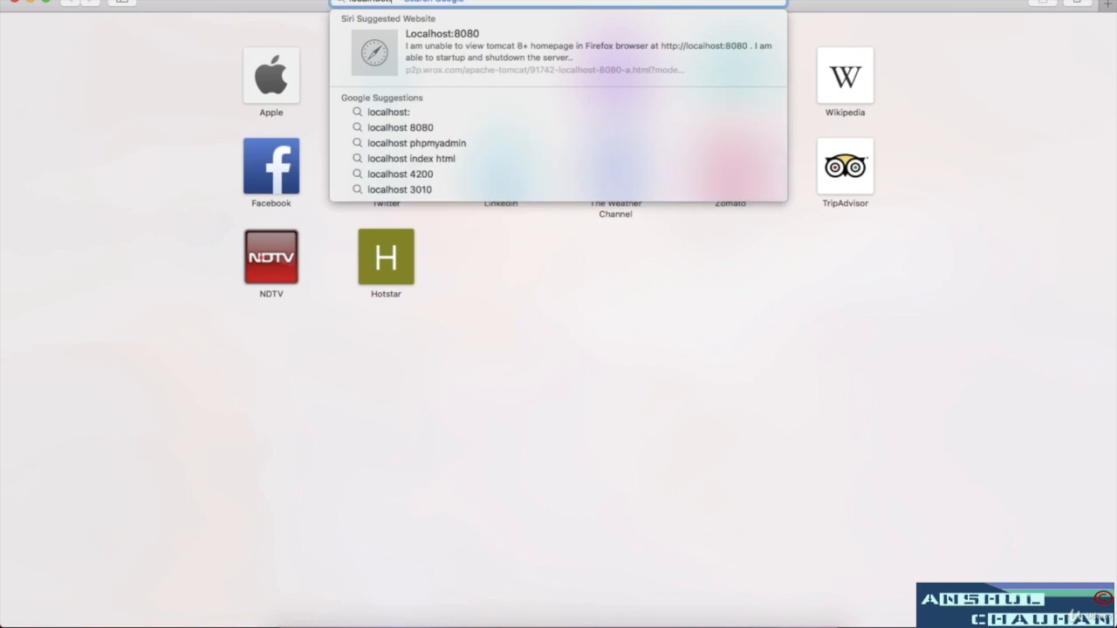
{"action": "type", "text": "9090"}
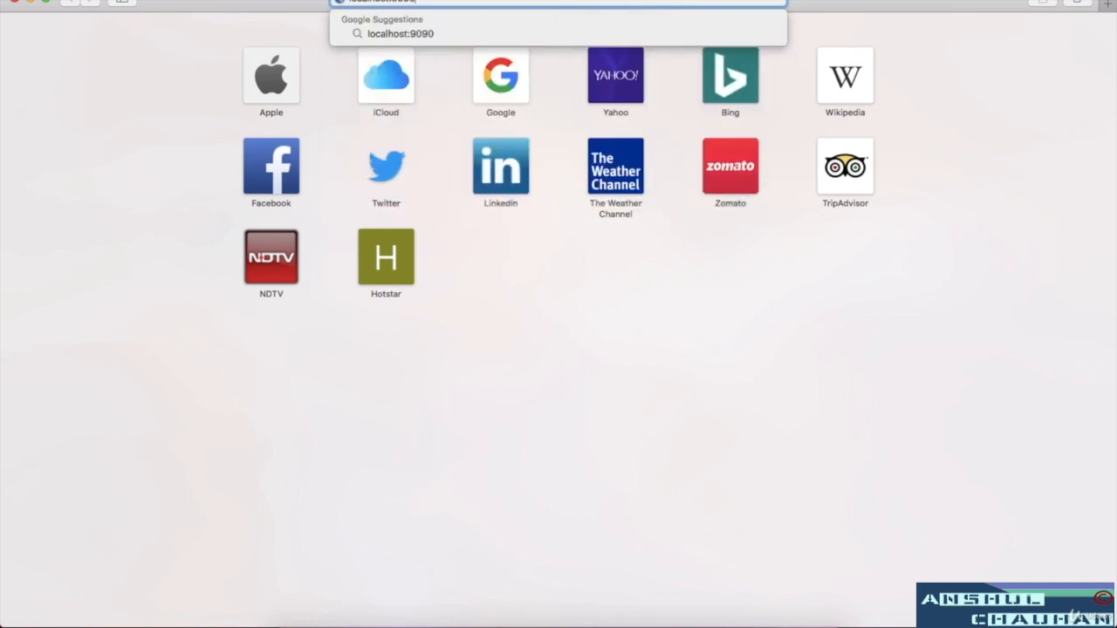
{"action": "key", "text": "Return"}
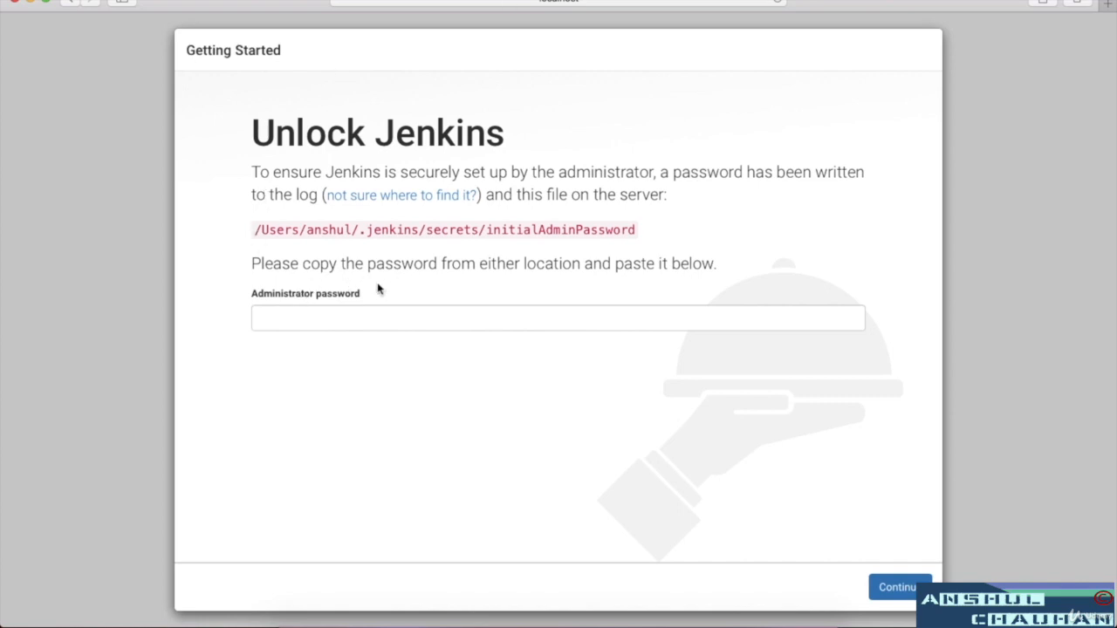
{"action": "left_click", "coordinate": [257, 232]}
{"action": "left_click_drag", "start_coordinate": [257, 233], "coordinate": [636, 231]}
{"action": "key", "text": "super+c"}
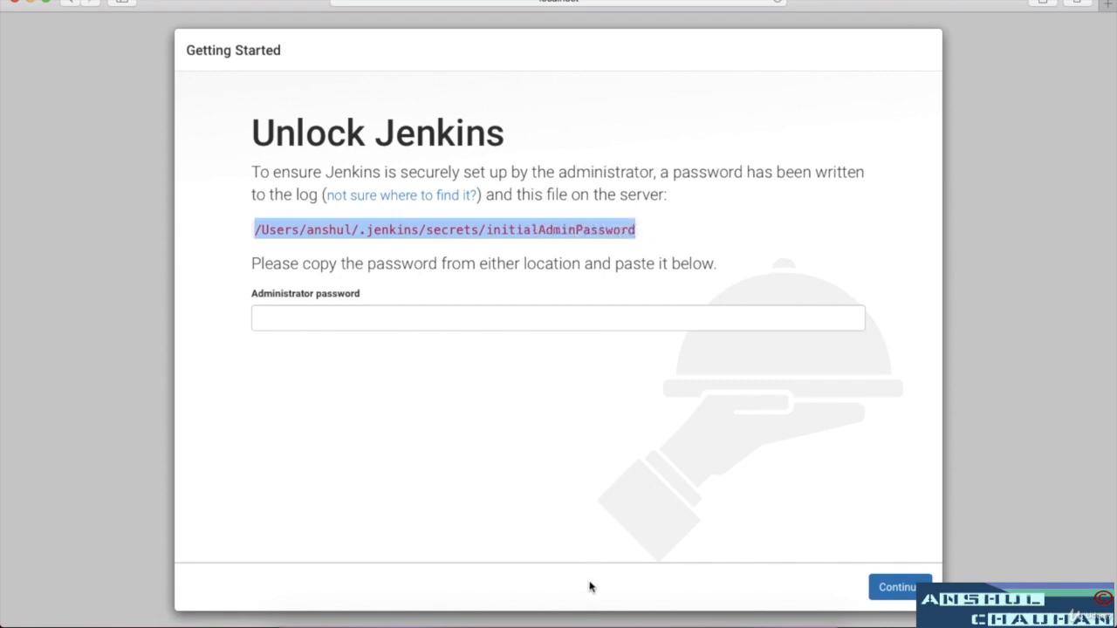
{"action": "key", "text": "super+space"}
Print the initialAdminPassword file with cat in a new Terminal and select the printed password.
{"action": "type", "text": "terminal"}
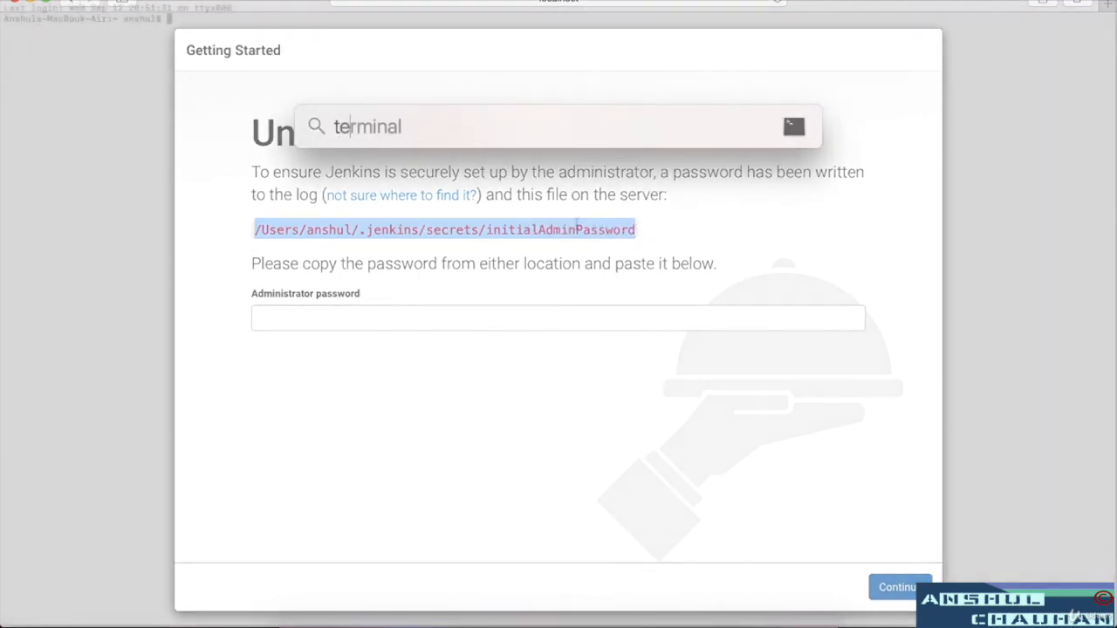
{"action": "key", "text": "Return"}
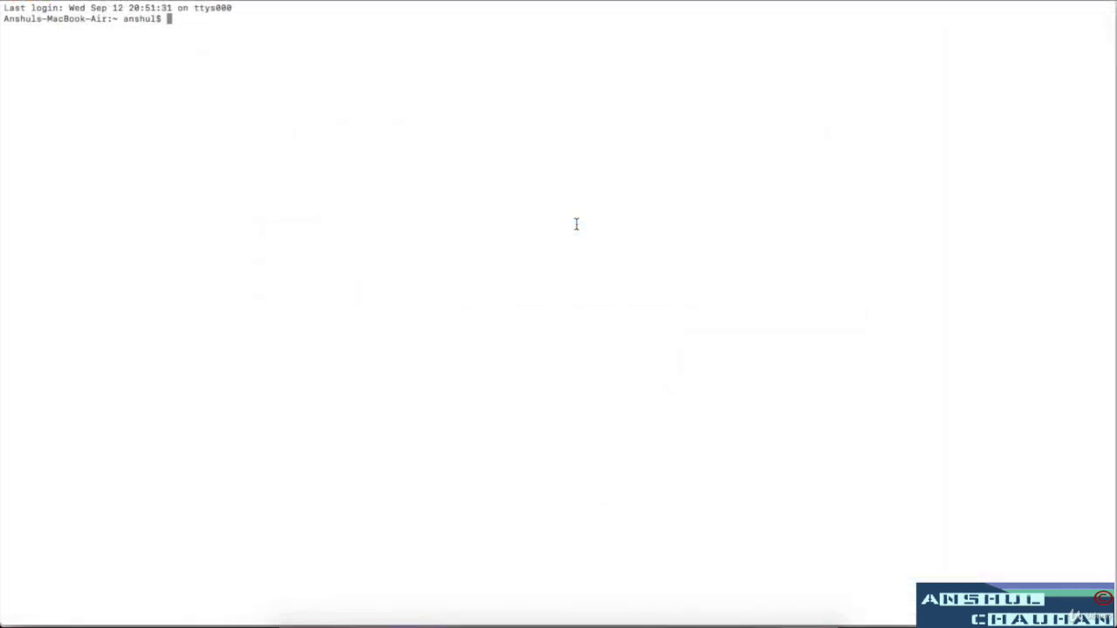
{"action": "type", "text": "cat"}
{"action": "key", "text": "super+v"}
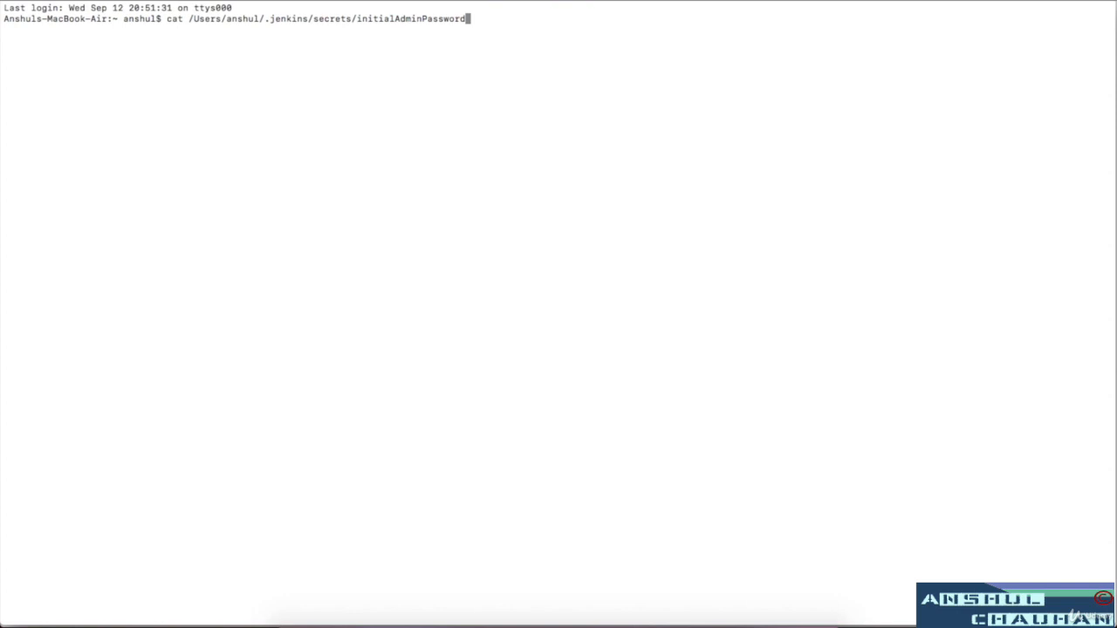
{"action": "key", "text": "Return"}
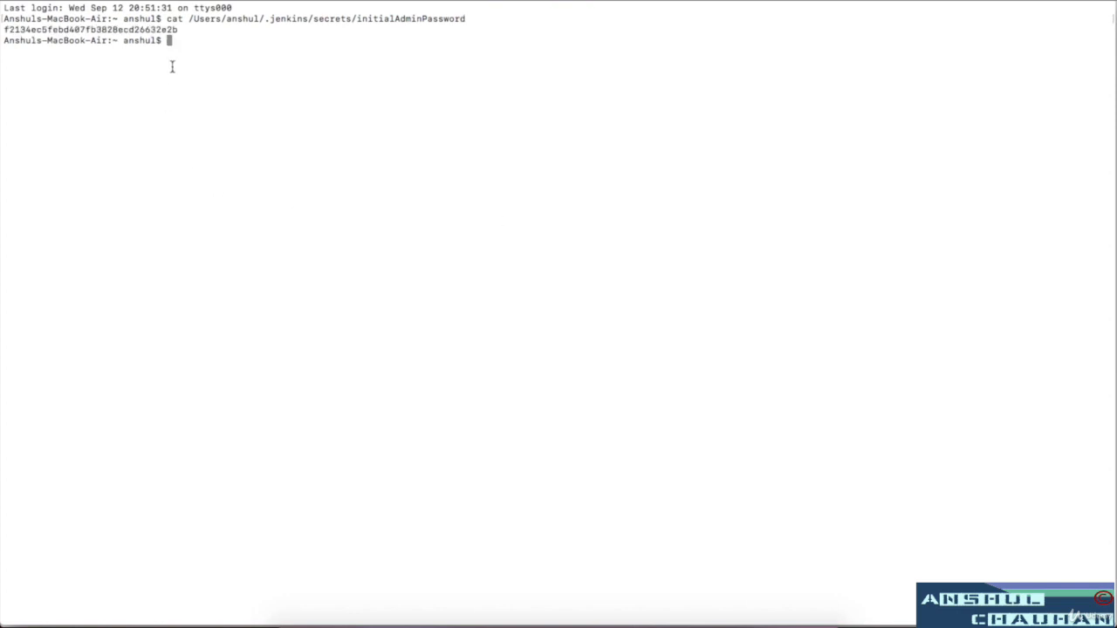
{"action": "double_click", "coordinate": [103, 30]}
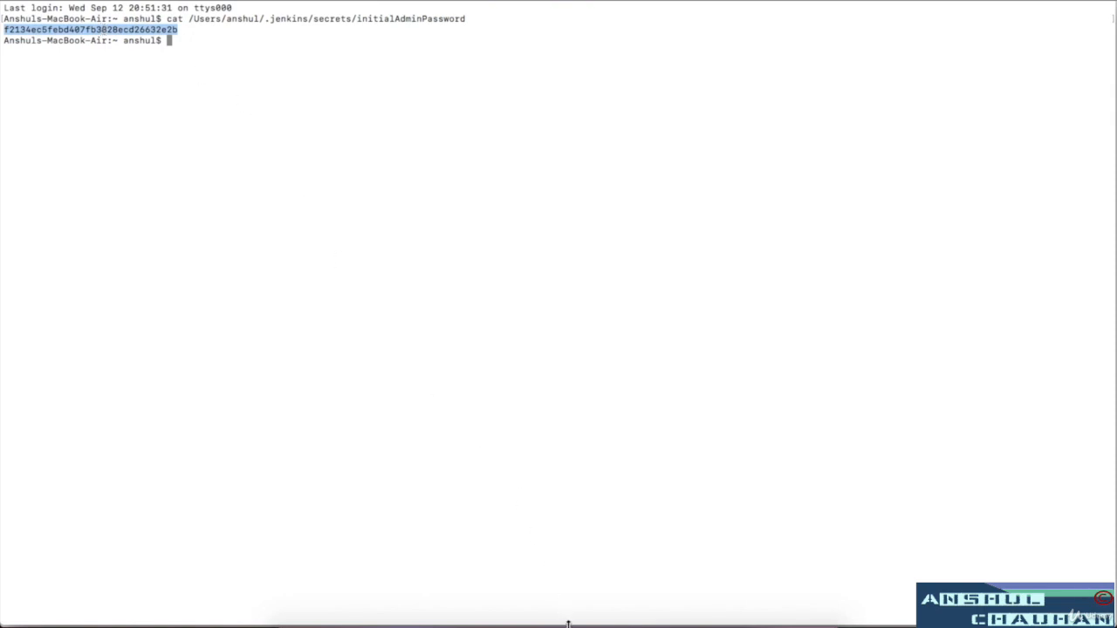
Select the admin password in the running Jenkins log, then return to Safari.
{"action": "mouse_move", "coordinate": [586, 611]}
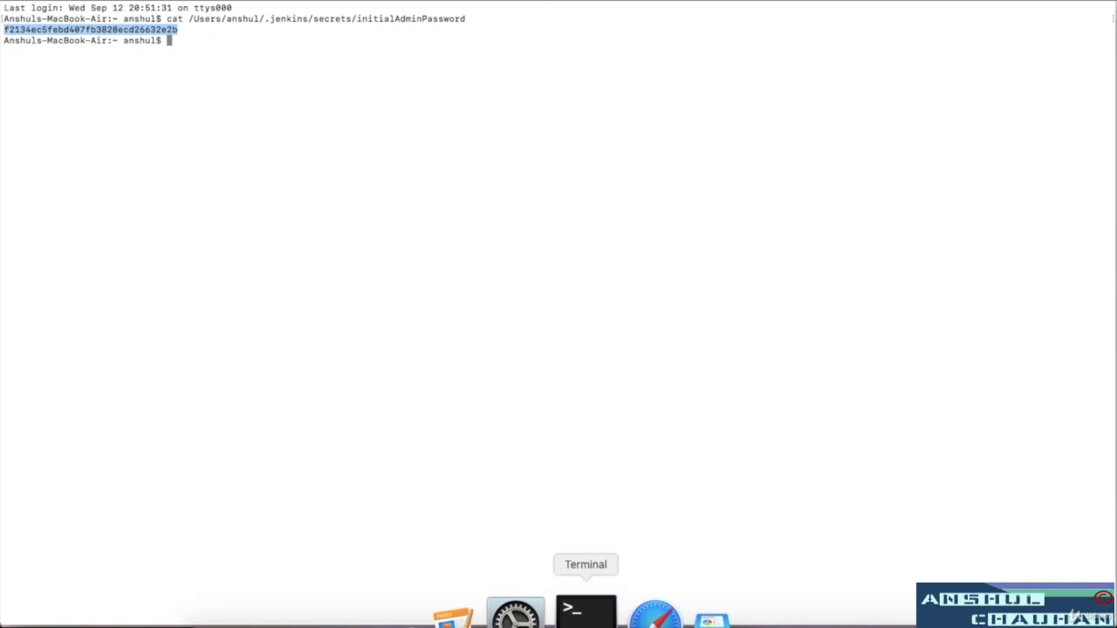
{"action": "right_click", "coordinate": [586, 611]}
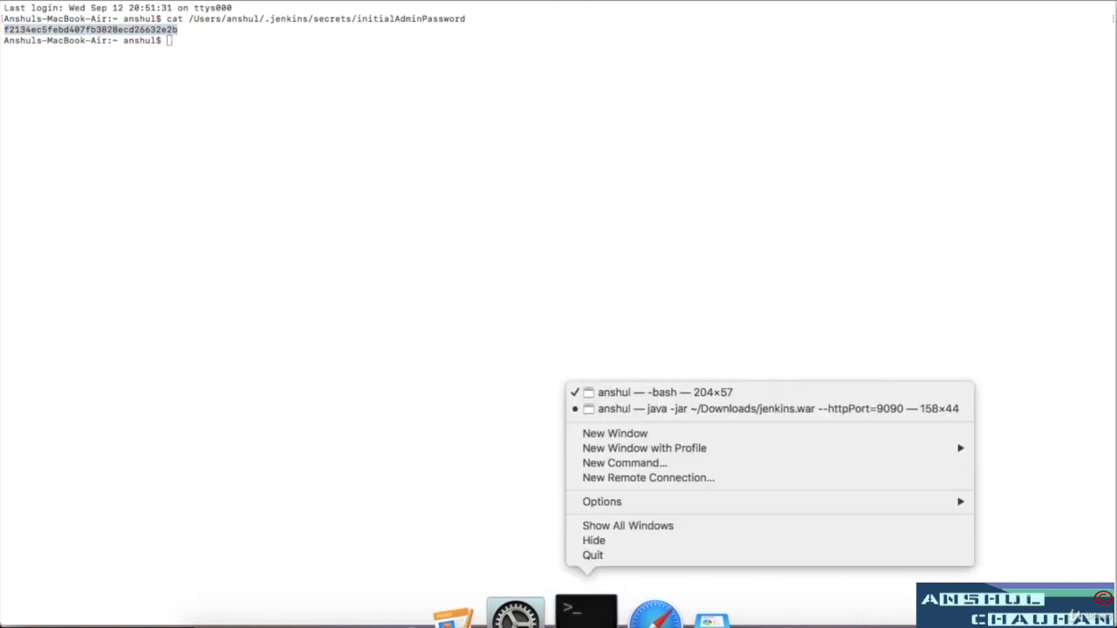
{"action": "left_click", "coordinate": [640, 416]}
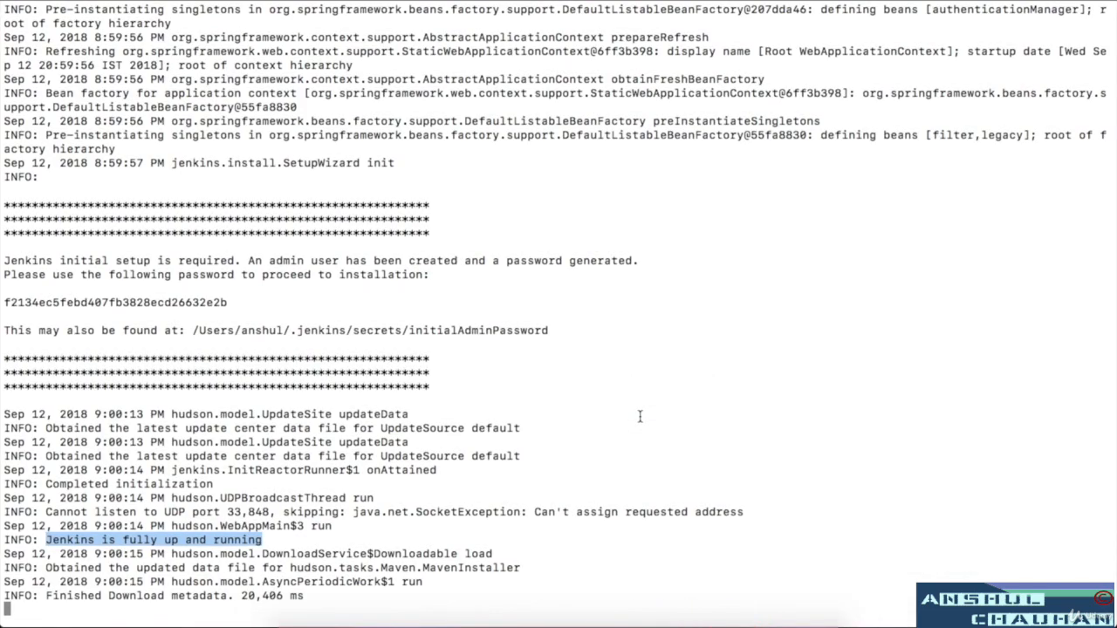
{"action": "double_click", "coordinate": [77, 302]}
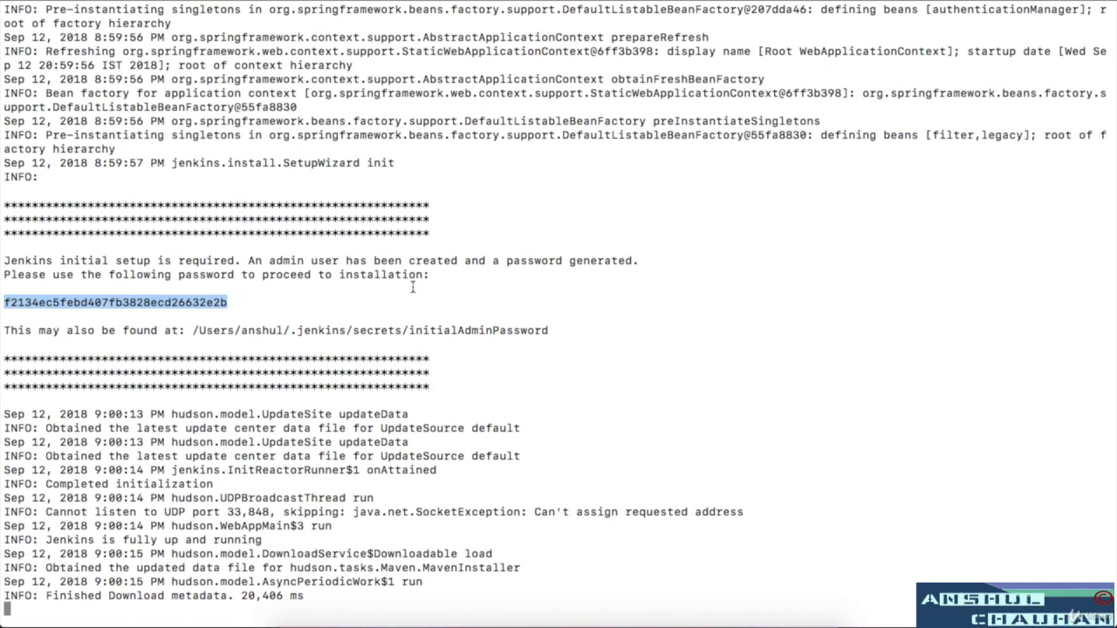
{"action": "left_click", "coordinate": [593, 613]}
Paste the copied password into the Administrator password field and submit it.
{"action": "left_click", "coordinate": [503, 319]}
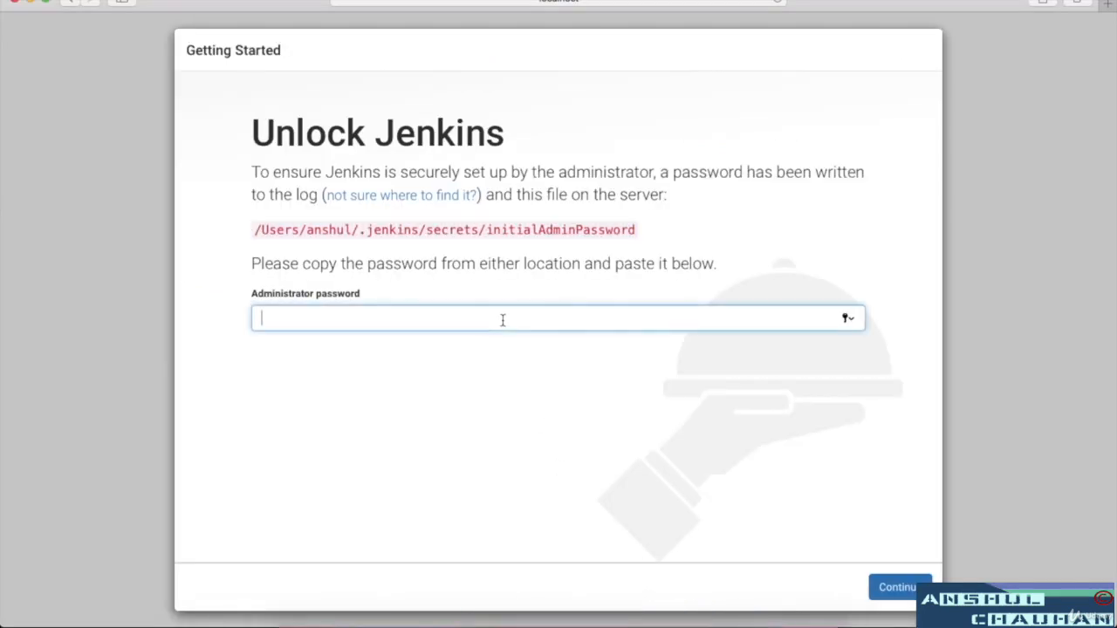
{"action": "key", "text": "super+v"}
{"action": "key", "text": "Return"}
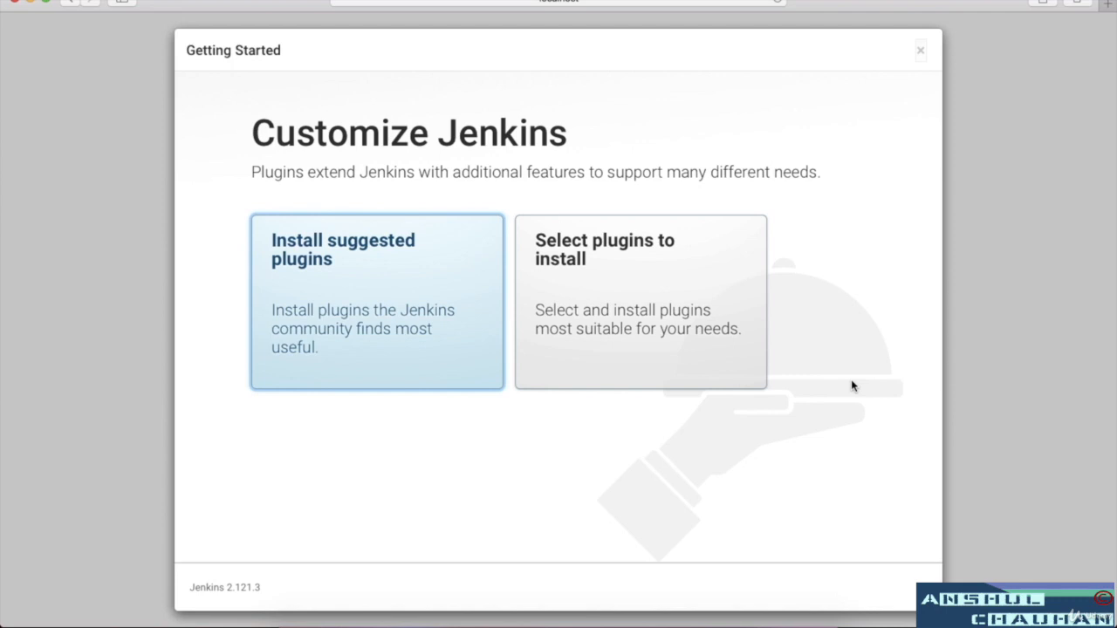
Choose 'Install suggested plugins' and scroll through the plugin installation progress.
{"action": "left_click", "coordinate": [404, 274]}
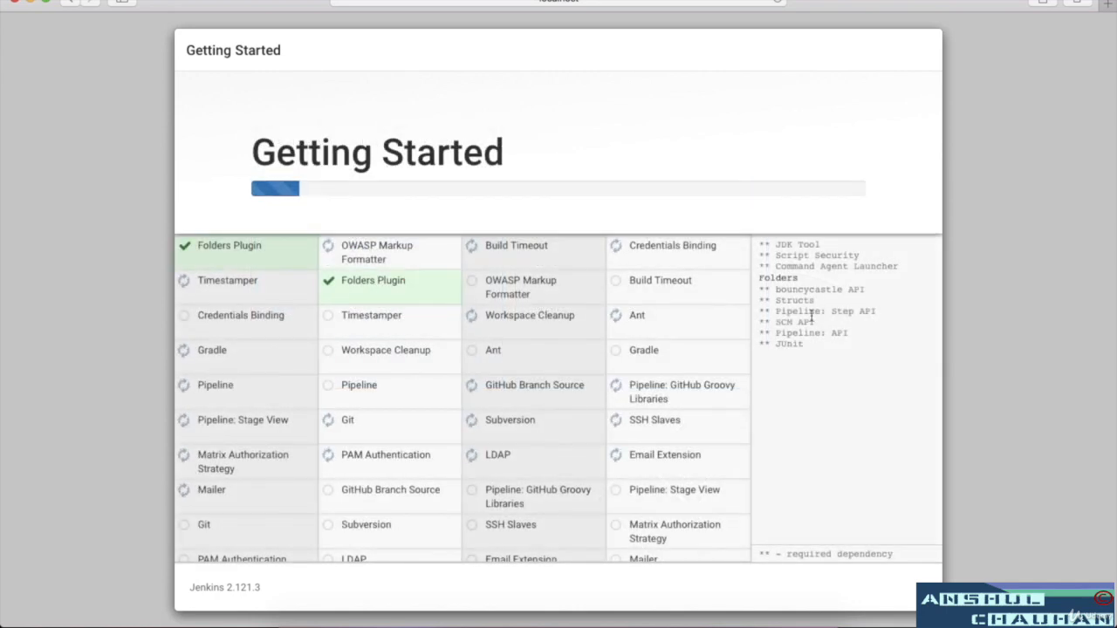
{"action": "scroll", "coordinate": [584, 431], "scroll_direction": "down", "scroll_amount": 1}
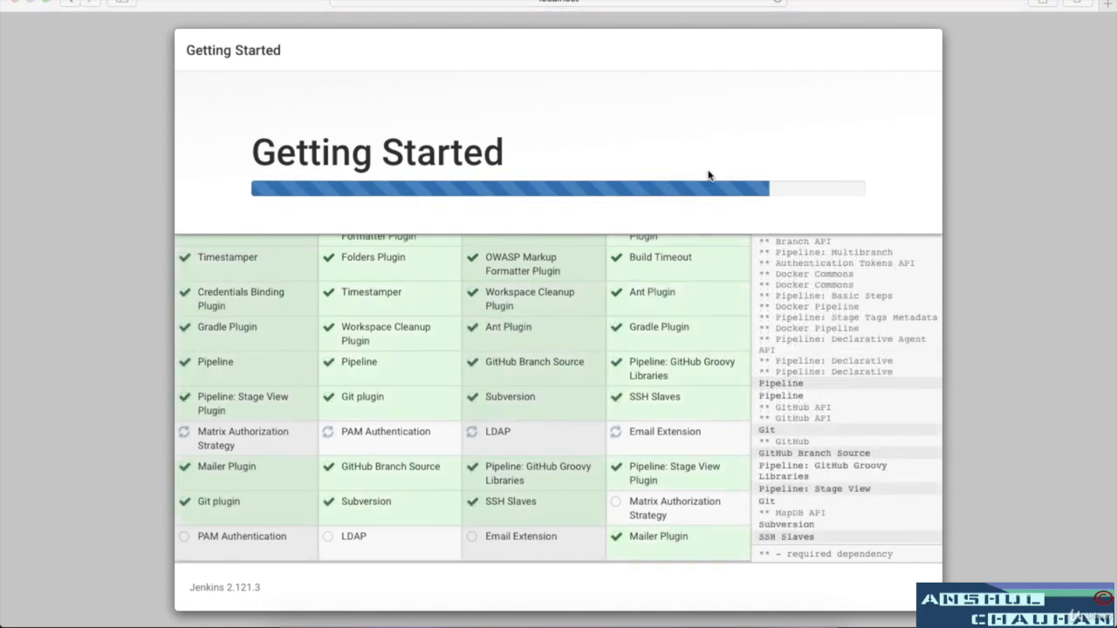
{"action": "scroll", "coordinate": [646, 328], "scroll_direction": "up", "scroll_amount": 1}
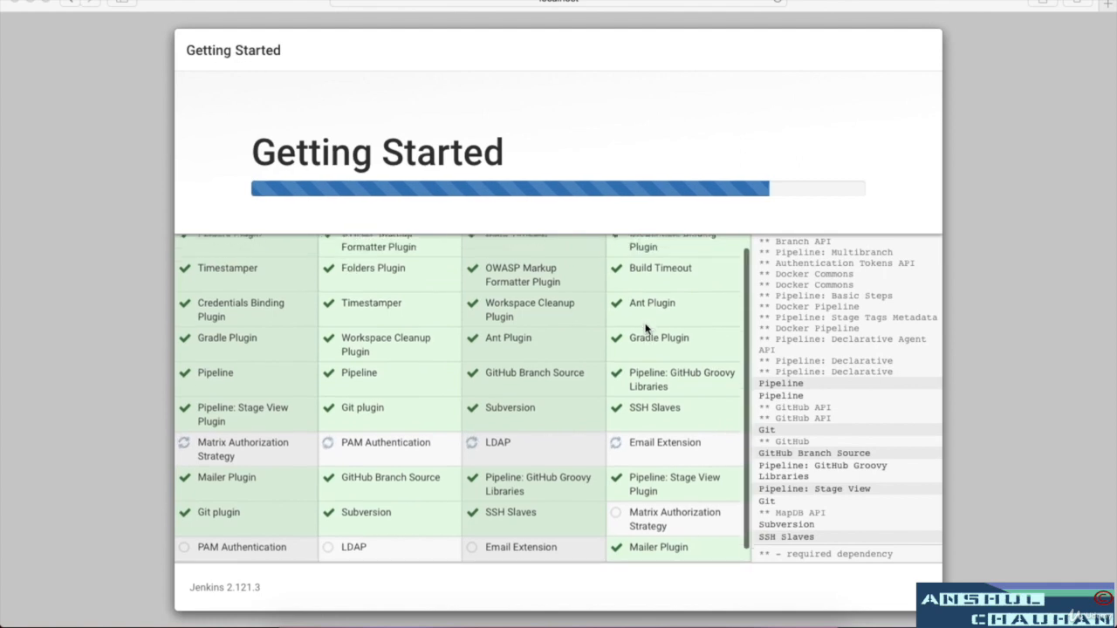